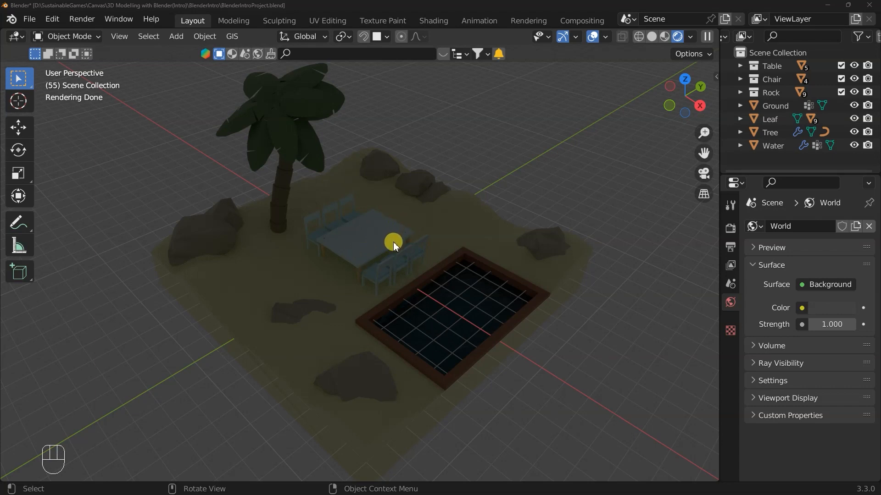
Add a sun light to the island scene
click(519, 186)
key(shift+a)
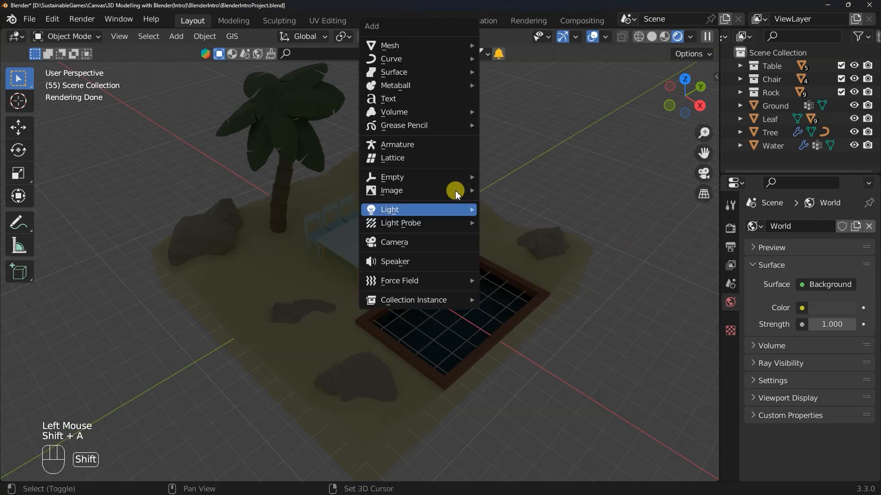
mouse_move(452, 209)
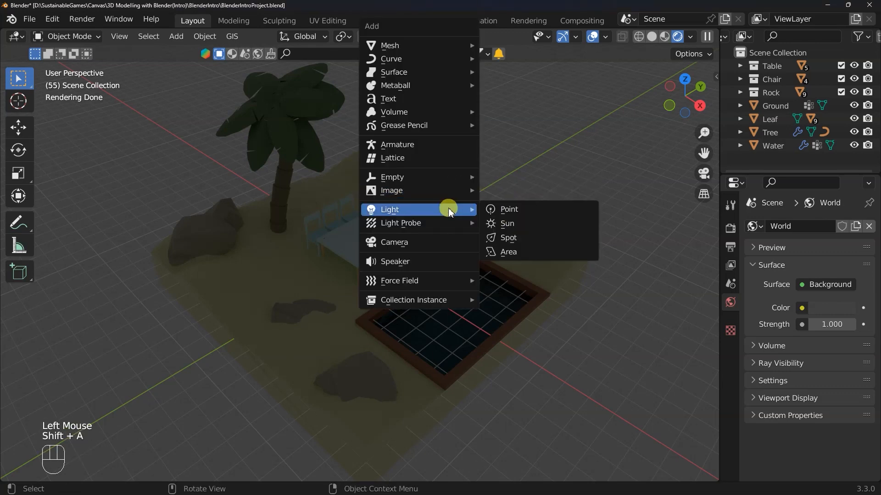
click(506, 223)
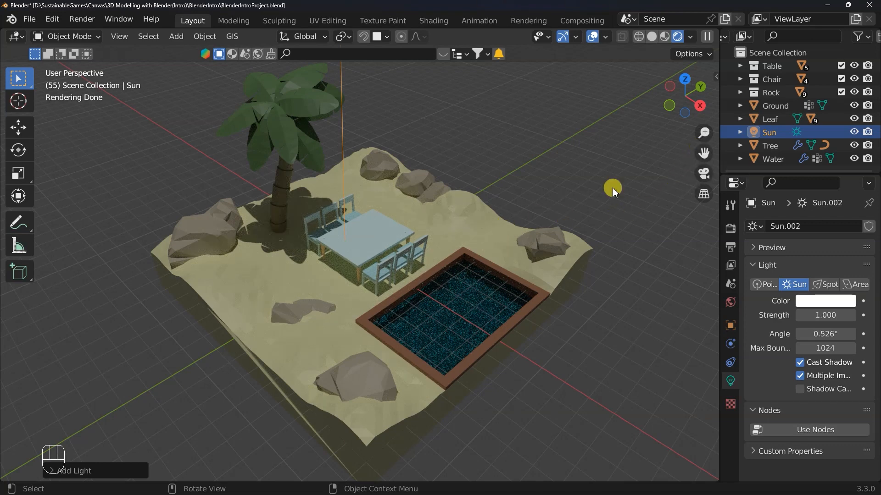
Delete the newly added sun light from the scene
scroll(613, 188, down, 2)
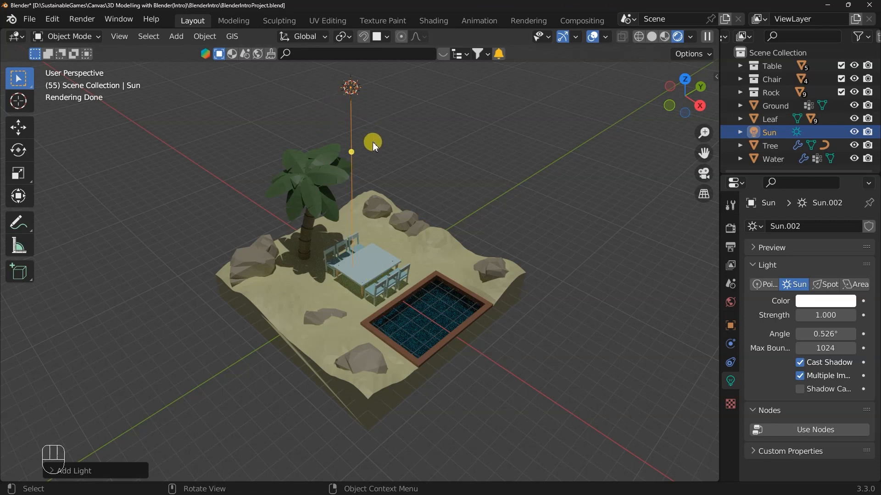
key(x)
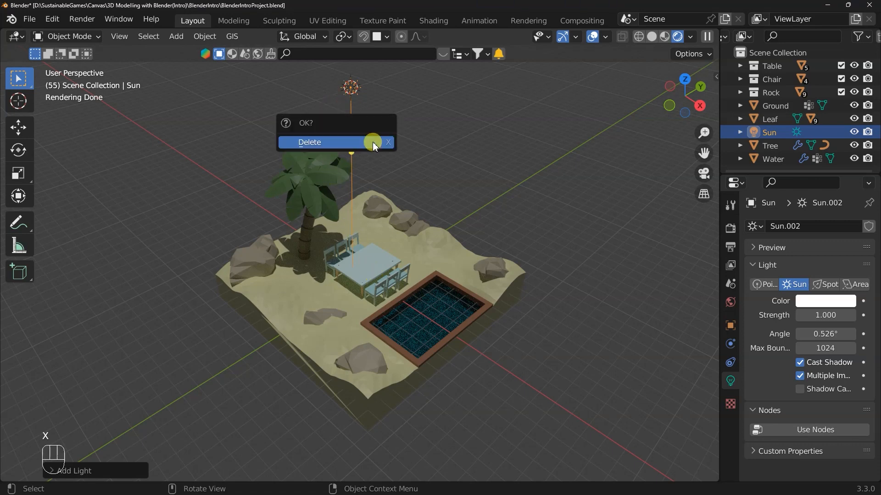
click(372, 141)
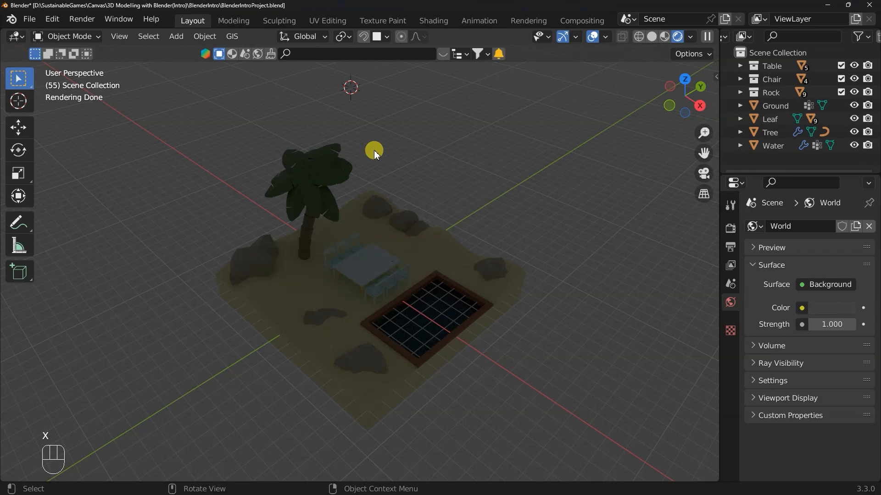
Reset the 3D cursor to the world origin and add a sun light there
key(shift+c)
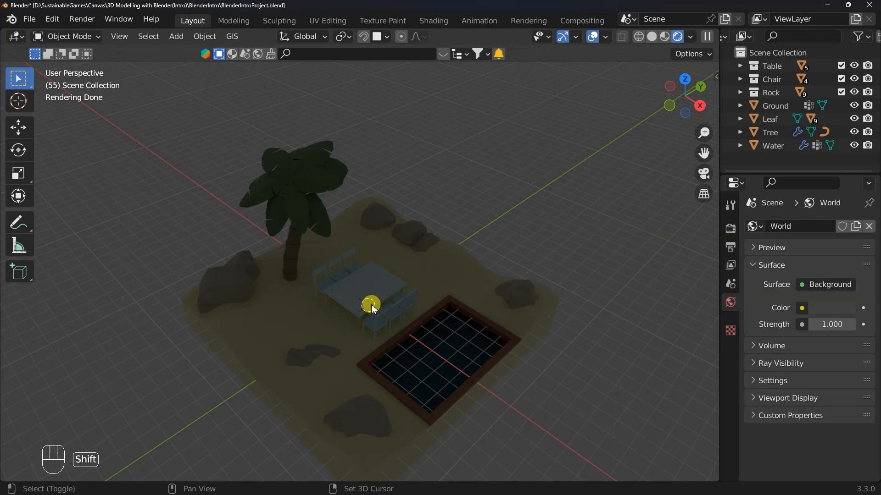
key(shift+a)
mouse_move(372, 305)
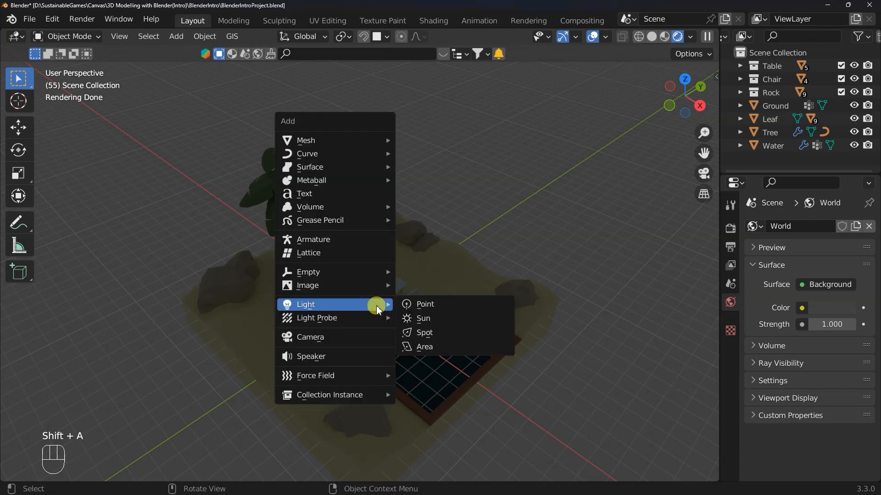
click(421, 319)
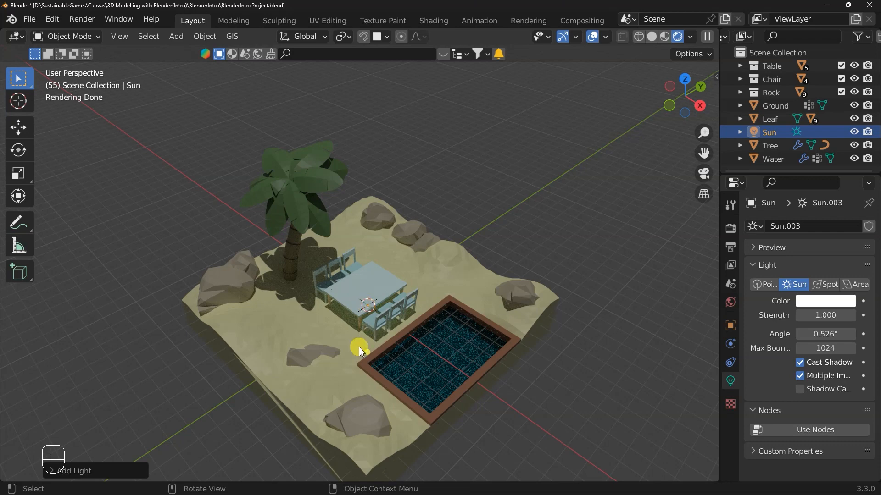
Move the sun light straight up along the global Z axis until it sits higher than the palm tree
key(g)
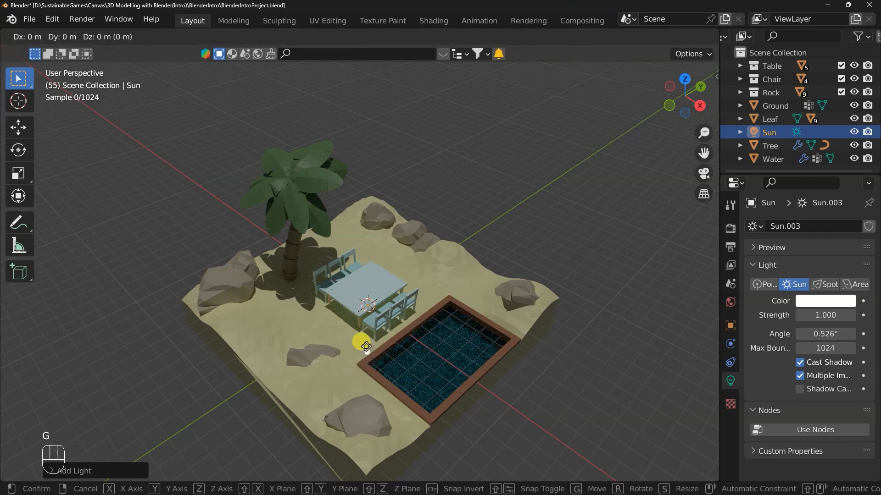
key(z)
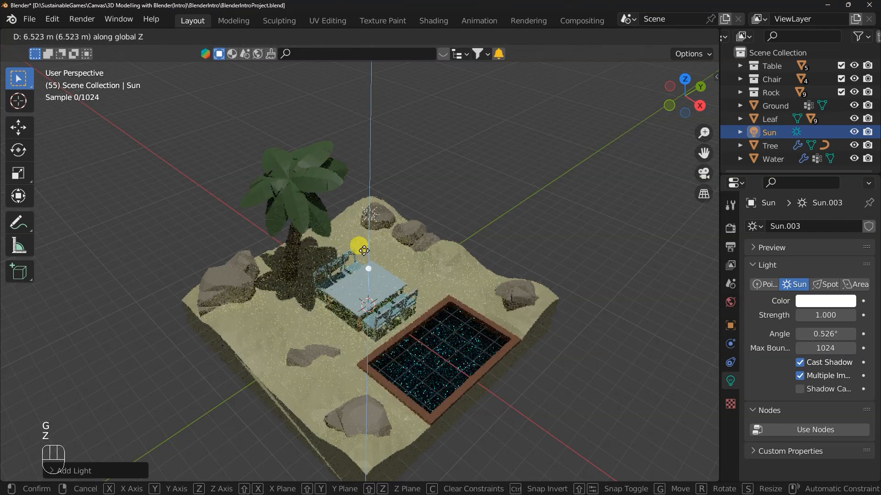
click(352, 161)
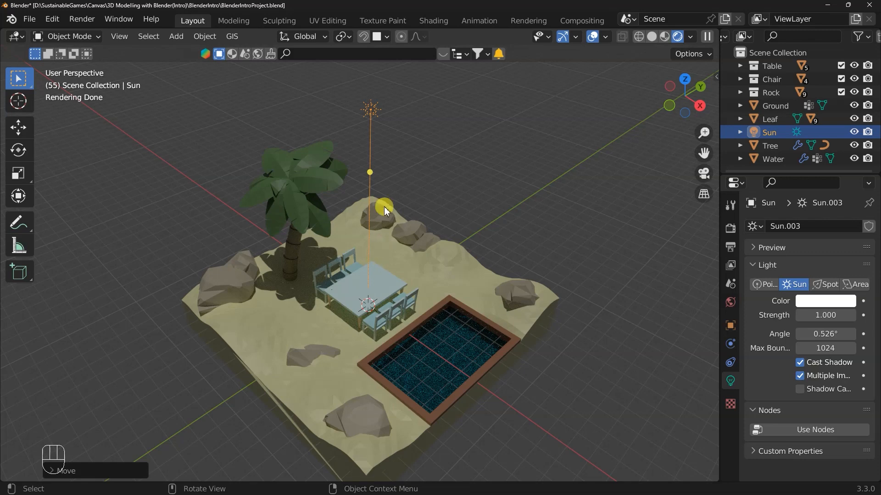
Set the transform pivot point to 3D Cursor and rotate the sun light about -39° around it, towards the palm tree side
click(372, 115)
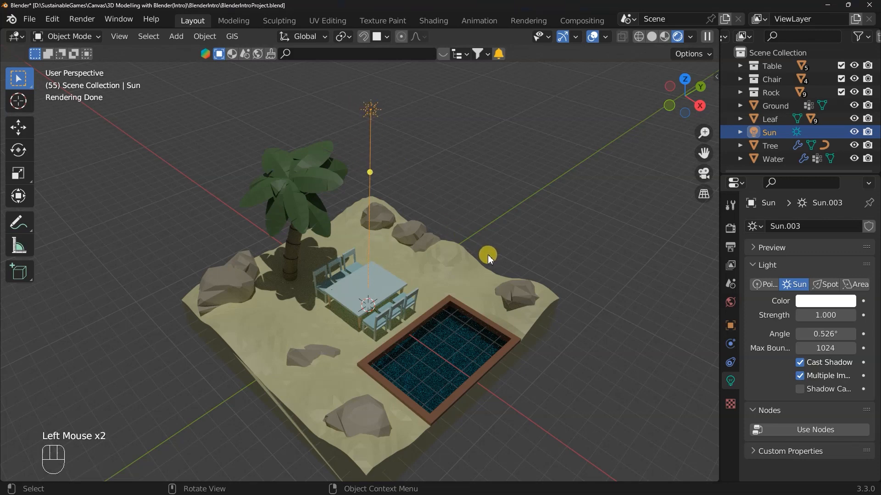
click(342, 37)
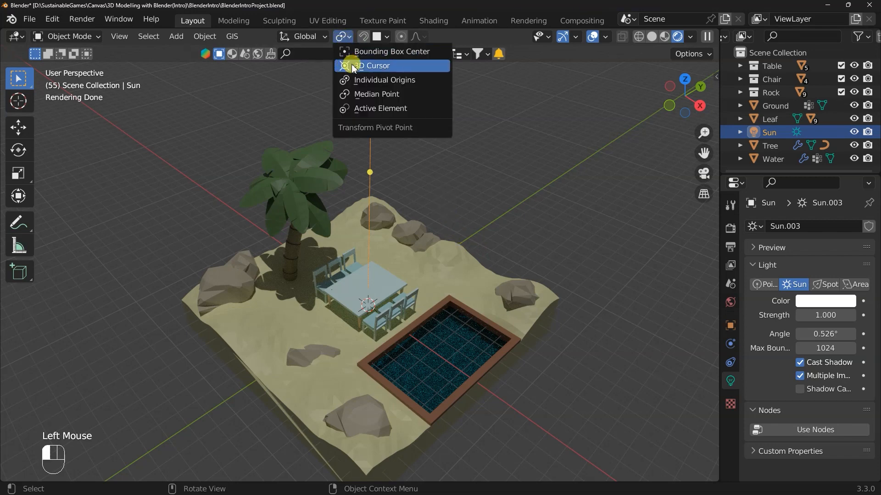
click(358, 65)
click(343, 37)
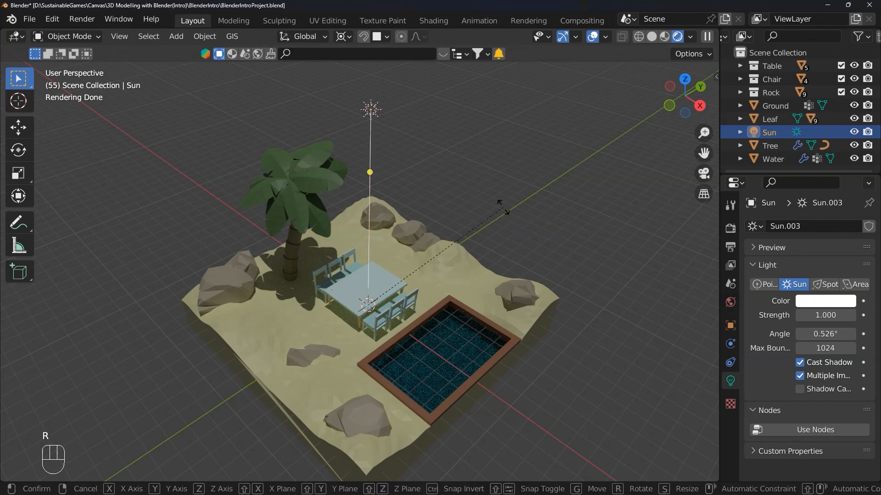
key(r)
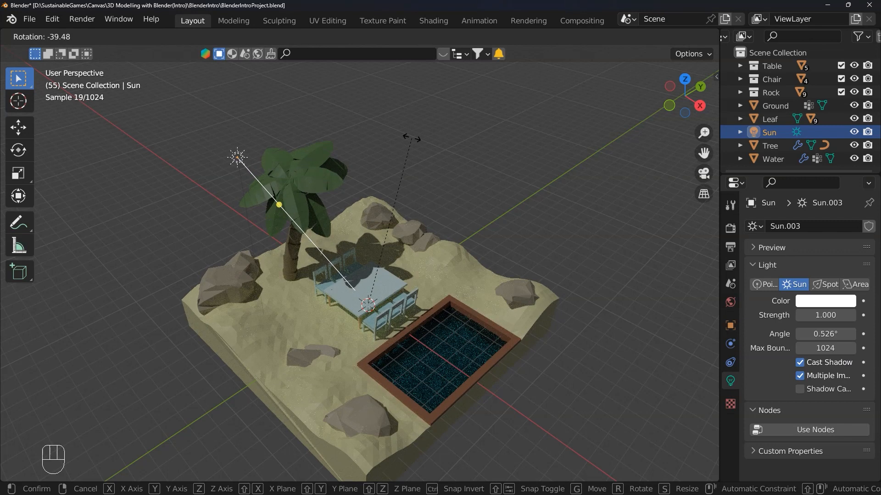
click(412, 139)
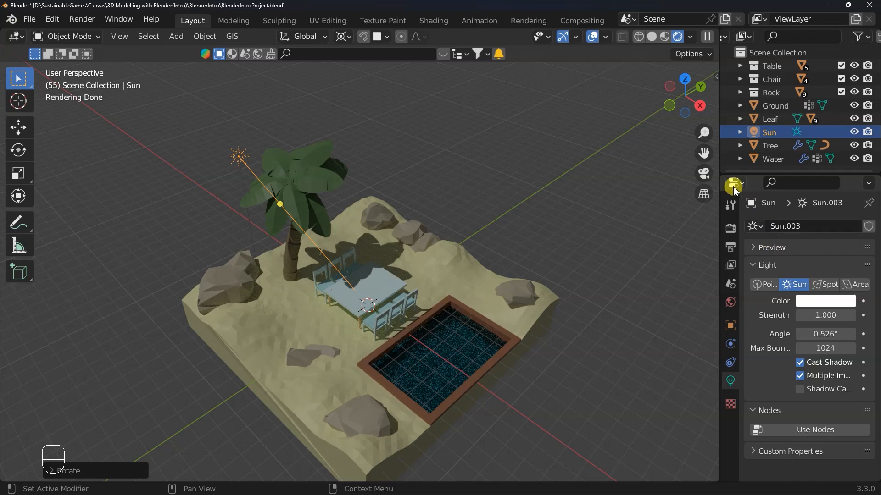
Compare the properties offered for a rock, a palm leaf and the sun light, ending on the sun light's data settings
scroll(780, 328, down, 1)
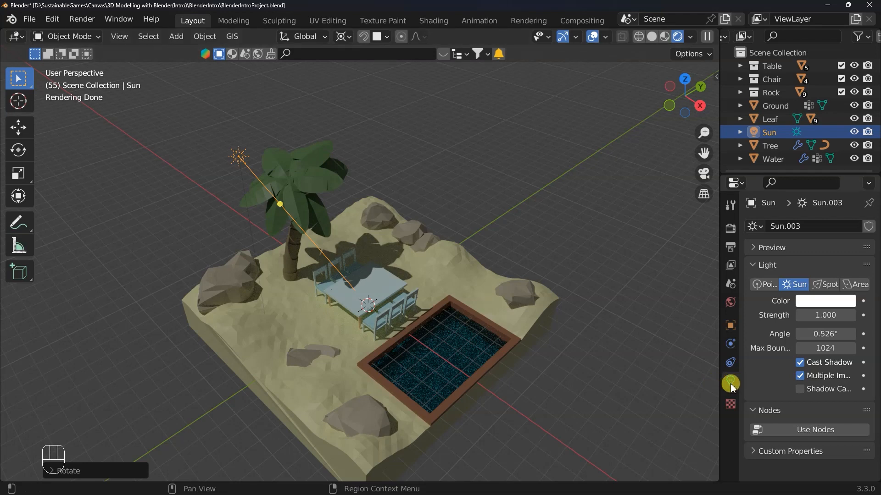
click(522, 301)
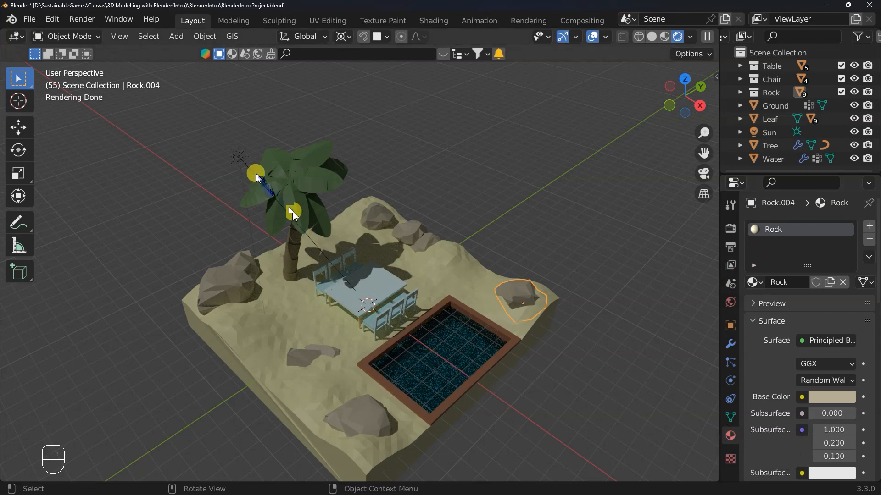
click(238, 158)
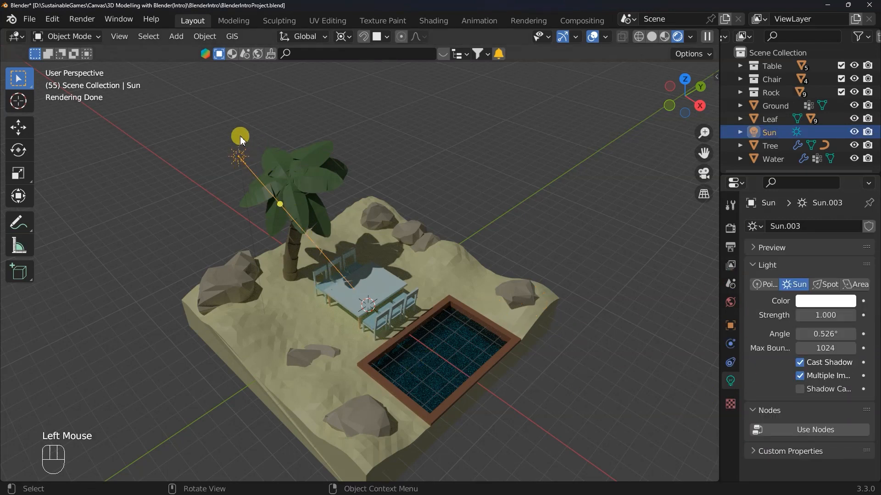
click(300, 189)
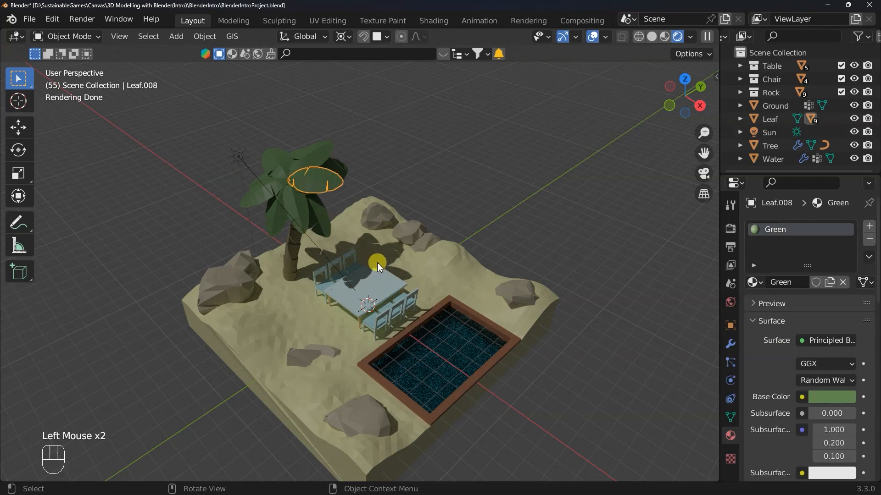
click(363, 291)
click(238, 156)
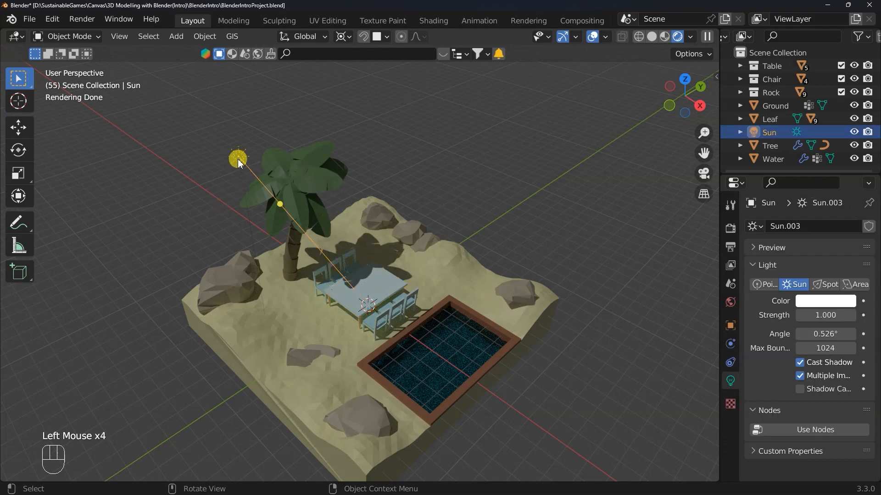
click(732, 383)
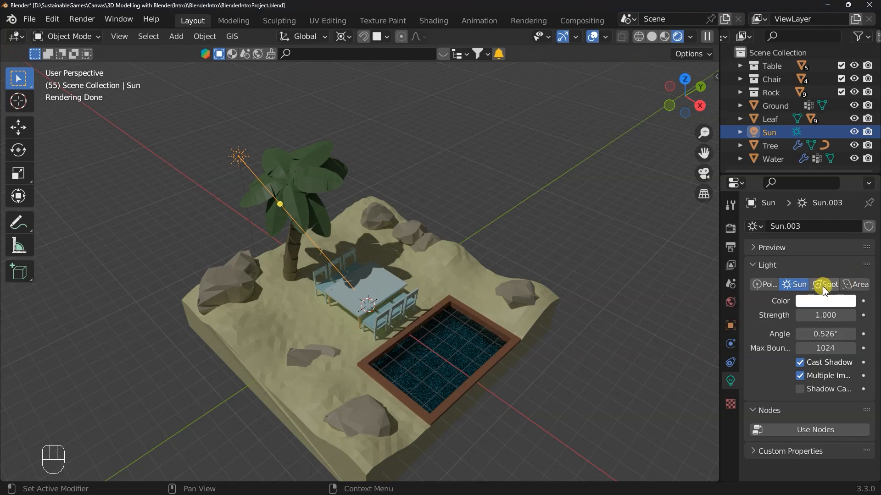
Change the selected light's type to Point and raise its power to about 1283.3 W
click(764, 286)
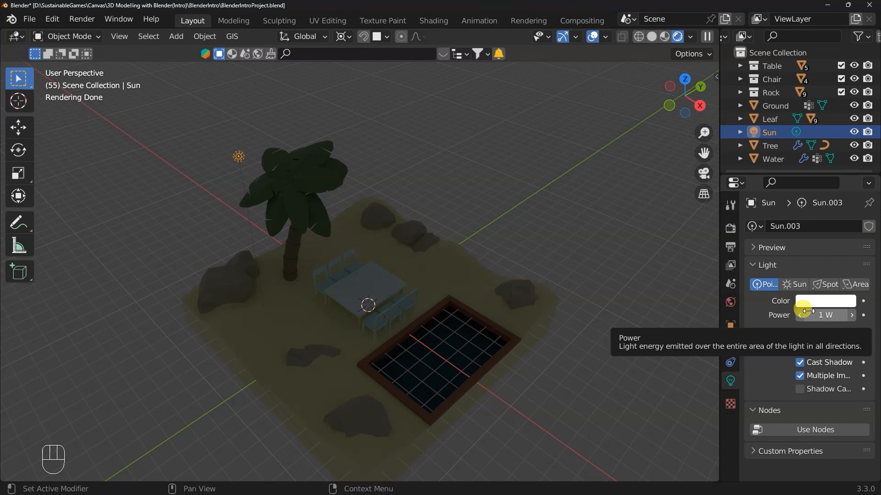
drag(819, 317, 880, 318)
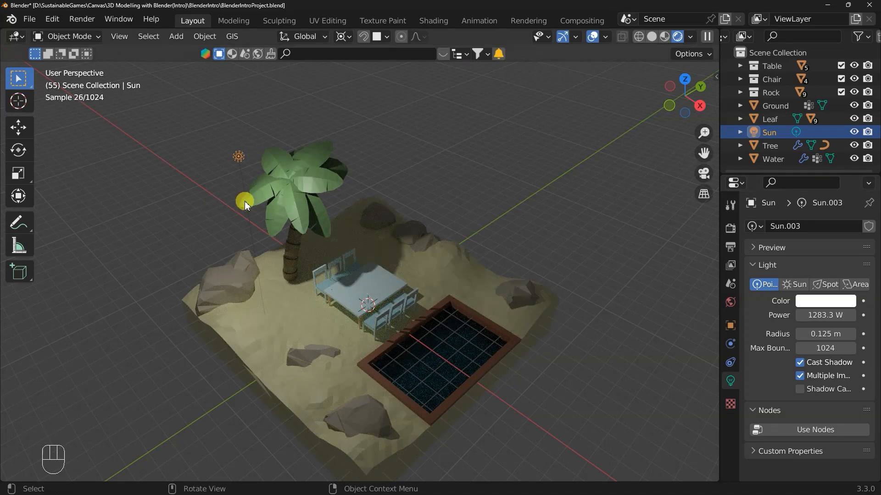
Change the light's type back to Sun and set its strength to 10
click(795, 286)
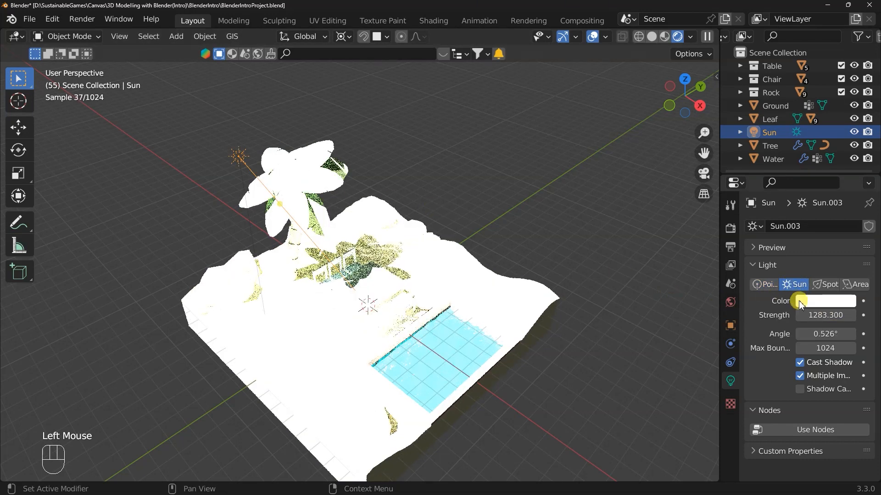
drag(825, 315, 798, 315)
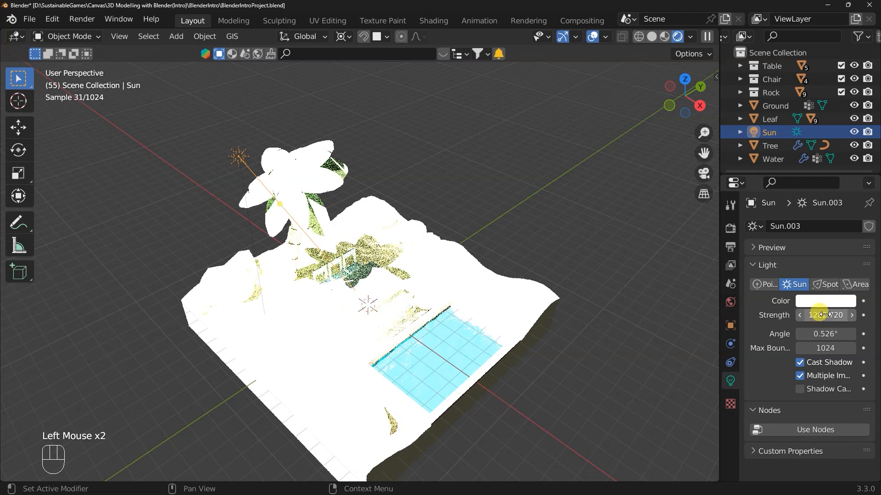
click(821, 315)
click(821, 314)
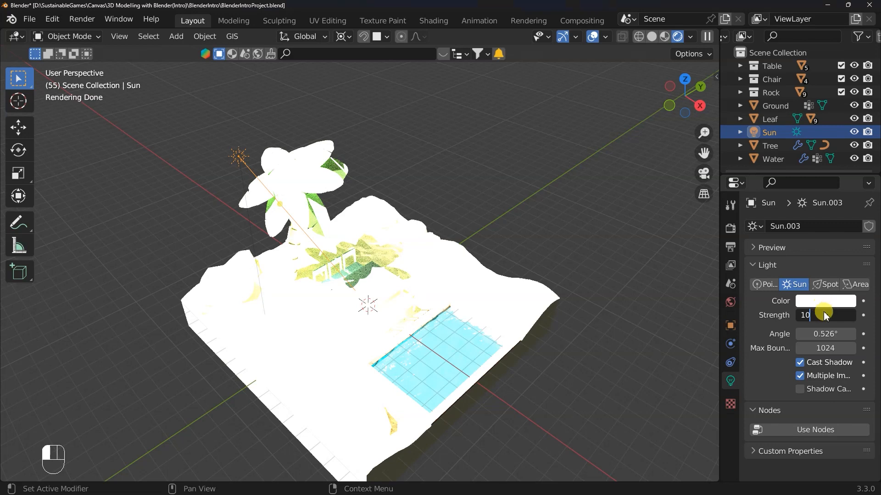
text(10)
key(Return)
Set the sun light's strength to 2
click(822, 314)
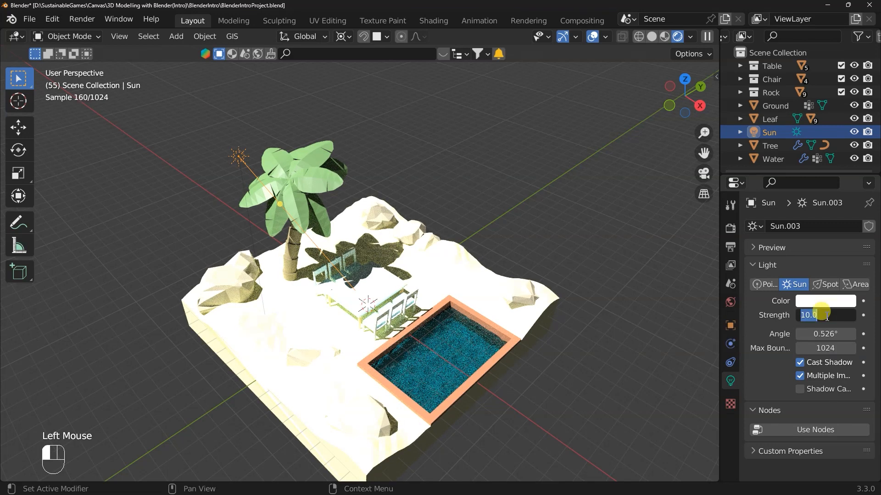
text(2)
key(Return)
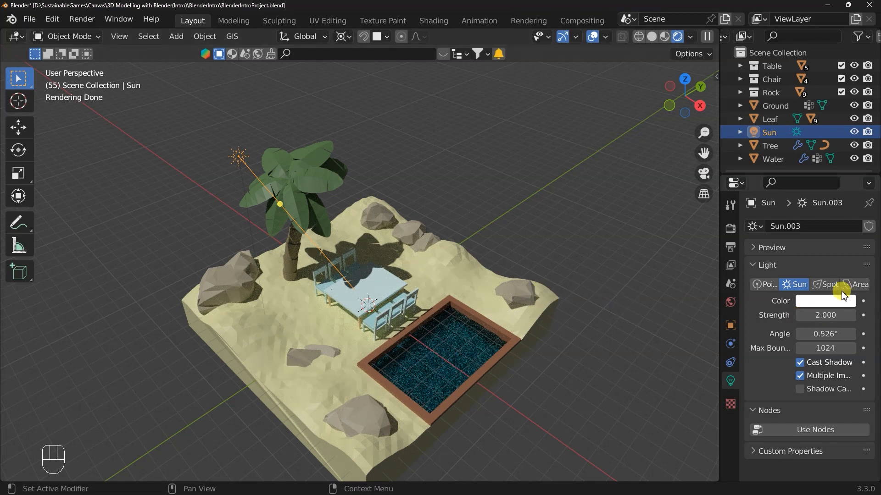
Change the light's type to Spot, with a radius of about 1.69 m and a power of about 803.9 W
click(829, 285)
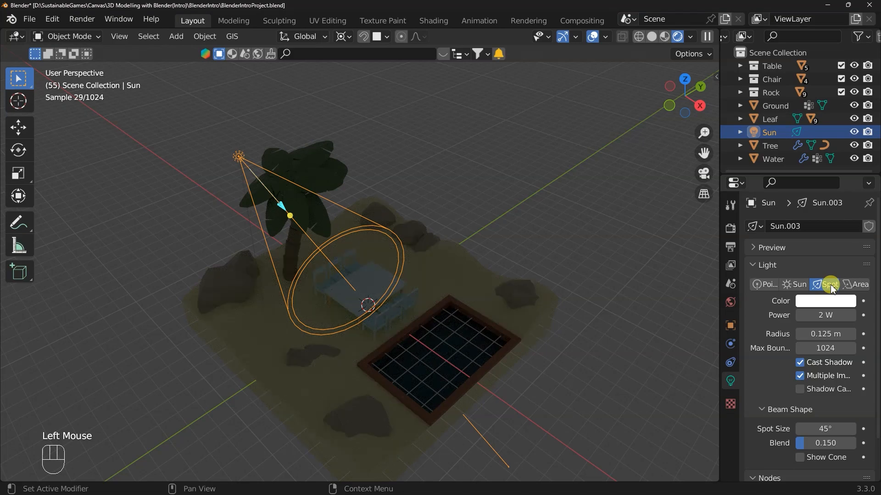
mouse_move(825, 315)
mouse_down()
mouse_move(874, 315)
mouse_move(829, 315)
mouse_up()
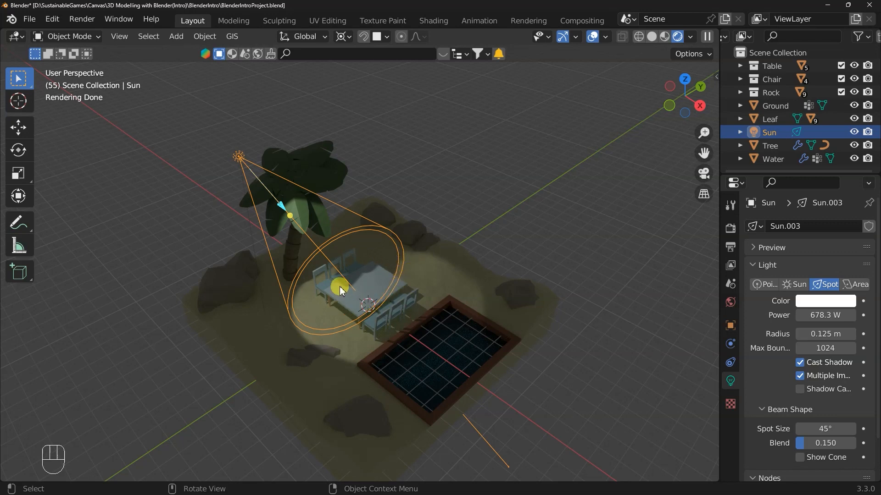
drag(826, 334, 865, 334)
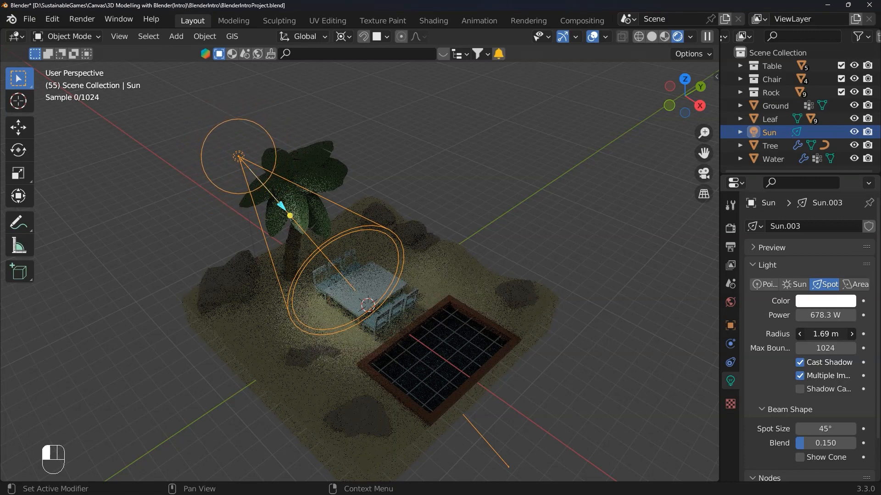
drag(823, 315, 826, 315)
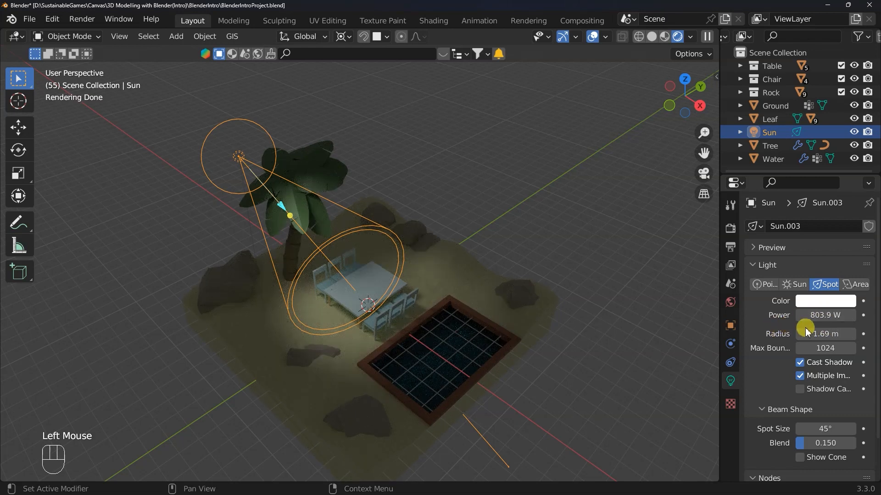
Change the light's type to Area
click(854, 285)
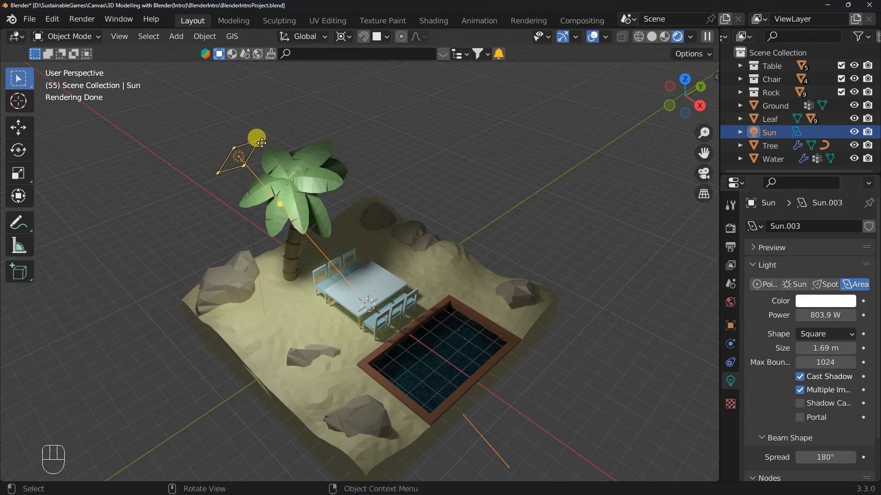
Resize the area light to about 3.9 m and change its shape to Rectangle
drag(262, 143, 612, 125)
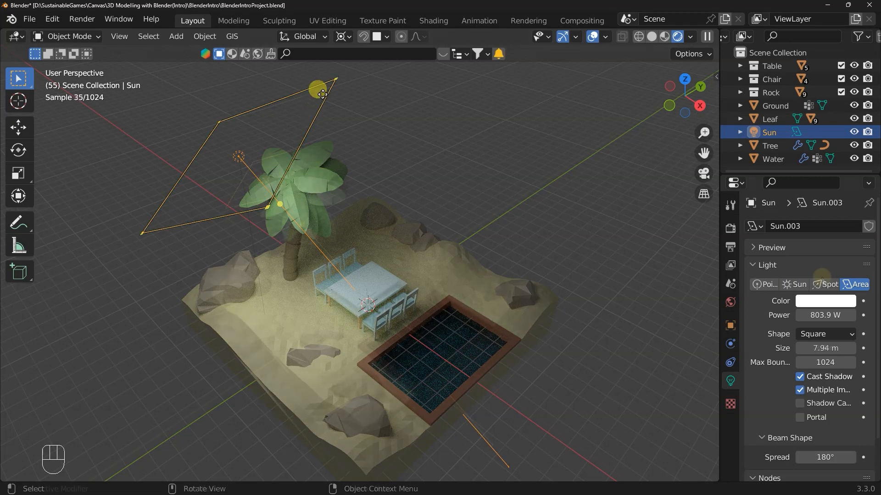
click(828, 334)
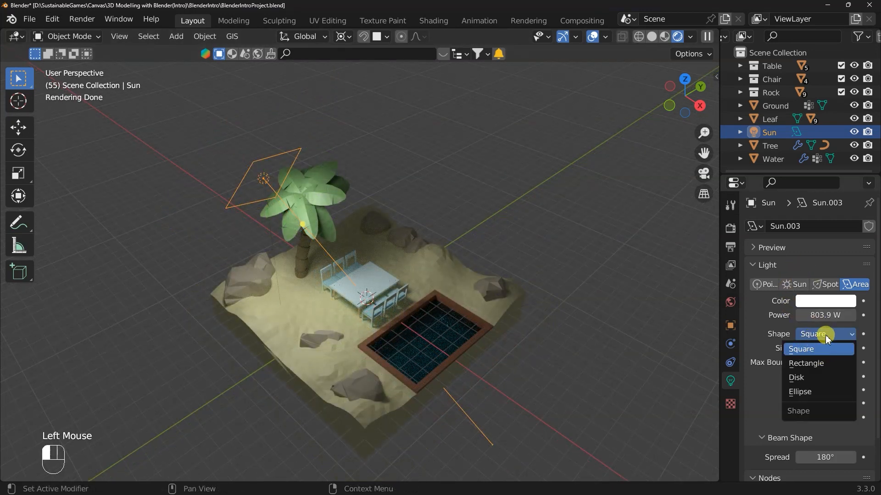
click(808, 362)
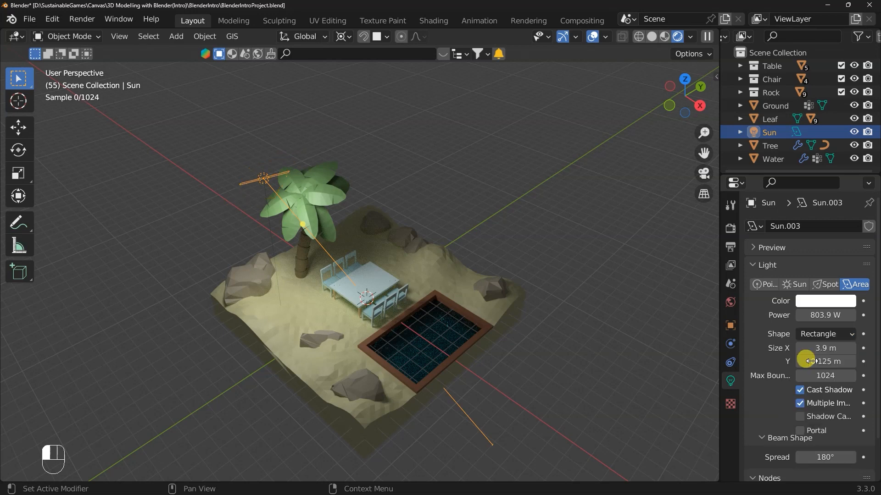
Try the Disk shape on the area light, and set the shape back to Square
click(831, 331)
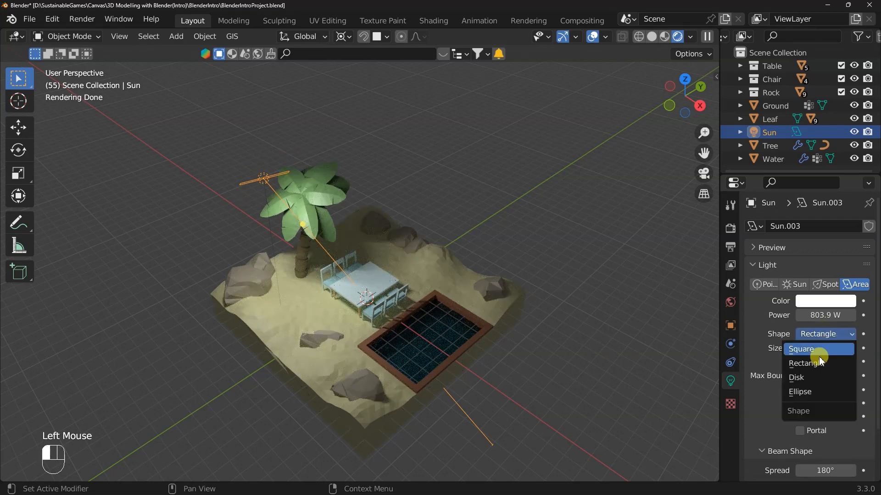
click(815, 373)
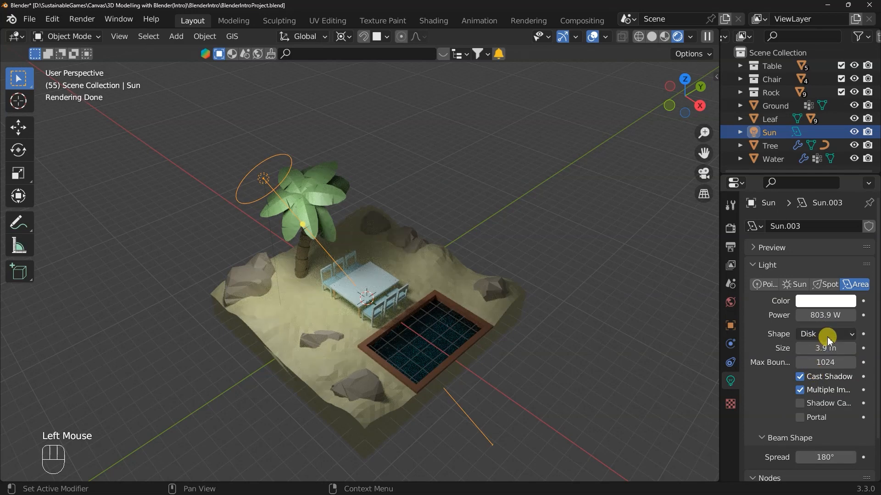
click(826, 334)
click(816, 381)
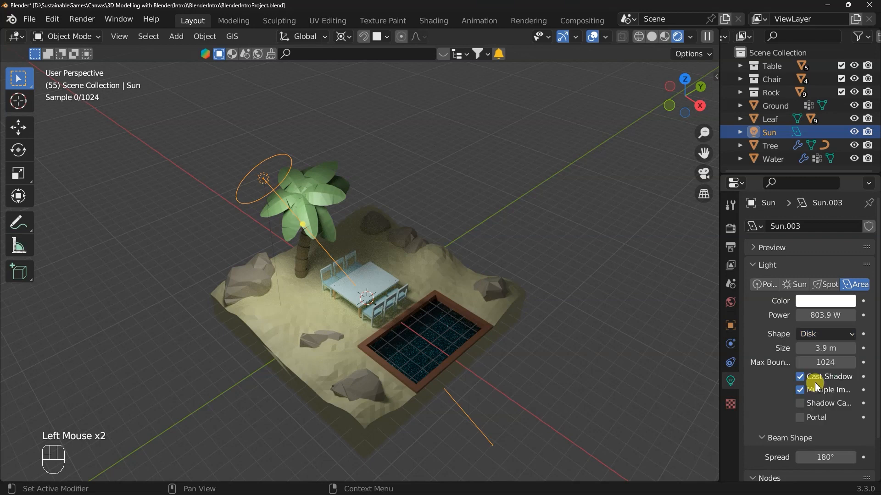
click(826, 334)
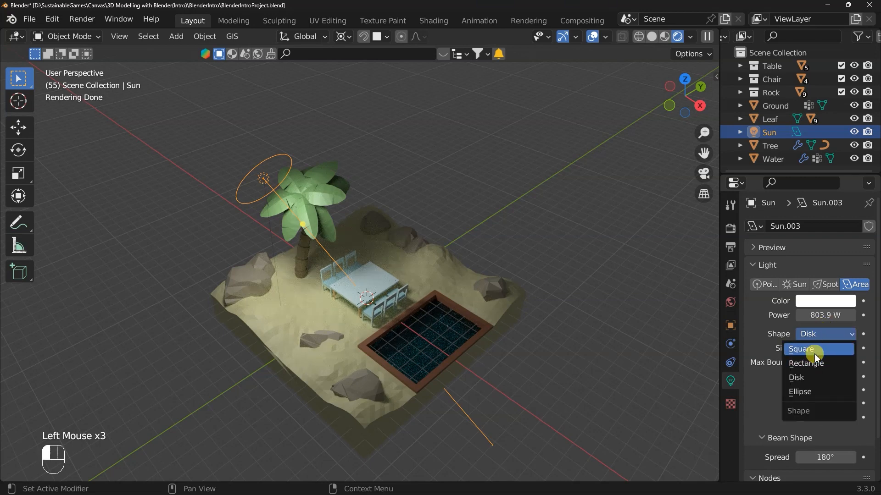
click(816, 350)
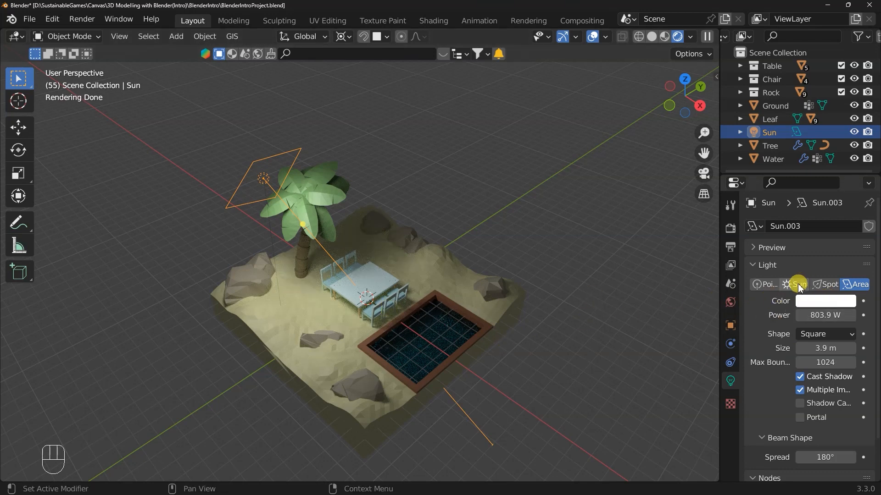
Set the light's power to 2 W and change its type back to Sun
click(815, 315)
text(2)
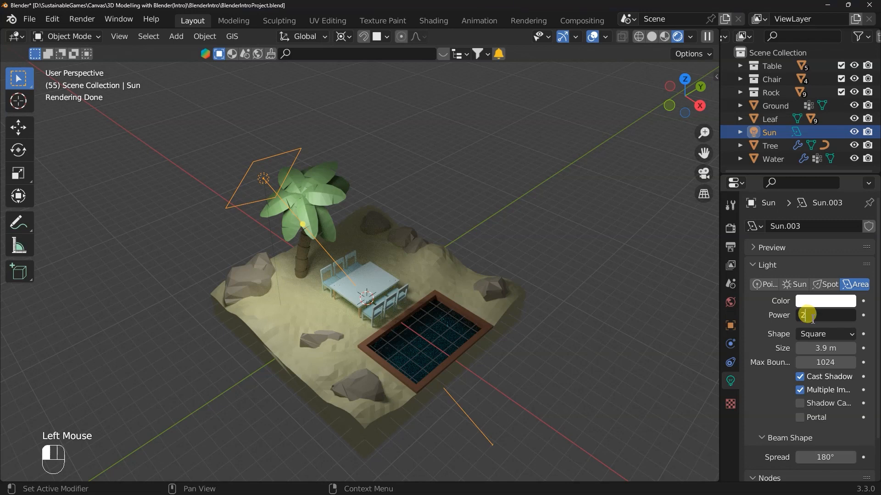
key(Return)
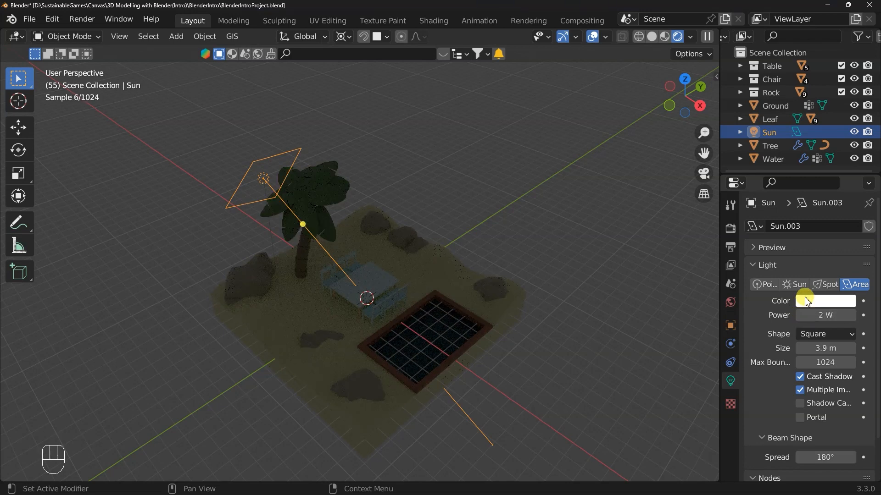
click(799, 285)
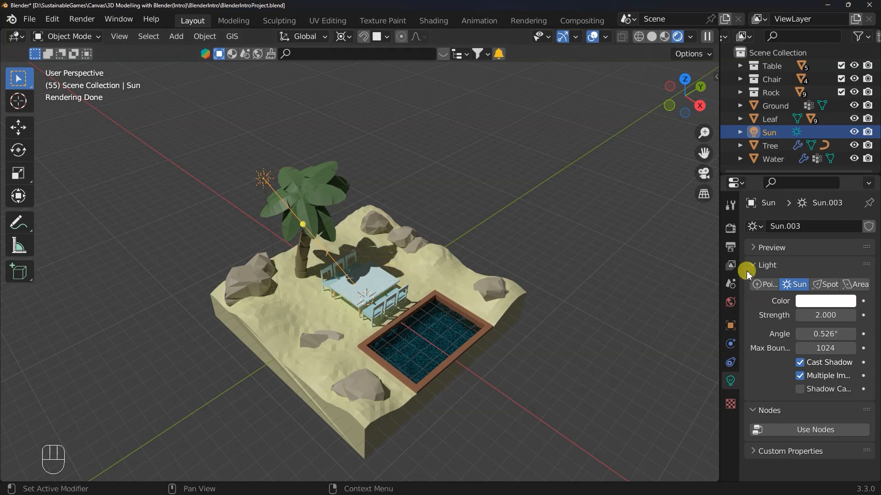
Switch to the Shading workspace and enable nodes for the sun light
scroll(448, 276, up, 2)
scroll(449, 276, up, 1)
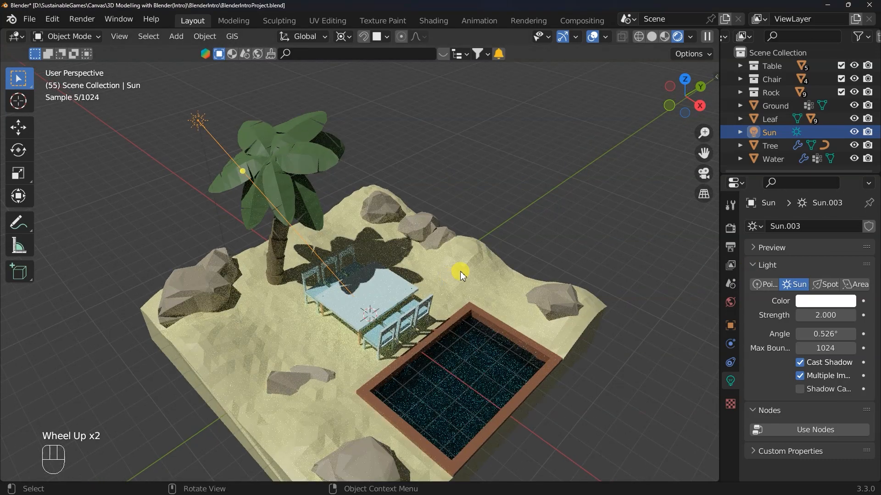
click(704, 152)
drag(703, 152, 704, 108)
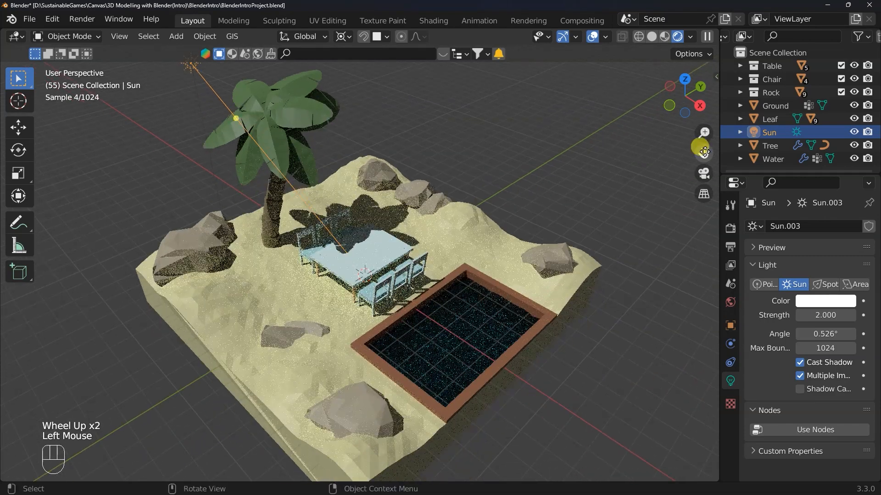
mouse_move(637, 229)
middle_down()
mouse_move(642, 215)
mouse_move(634, 212)
middle_up()
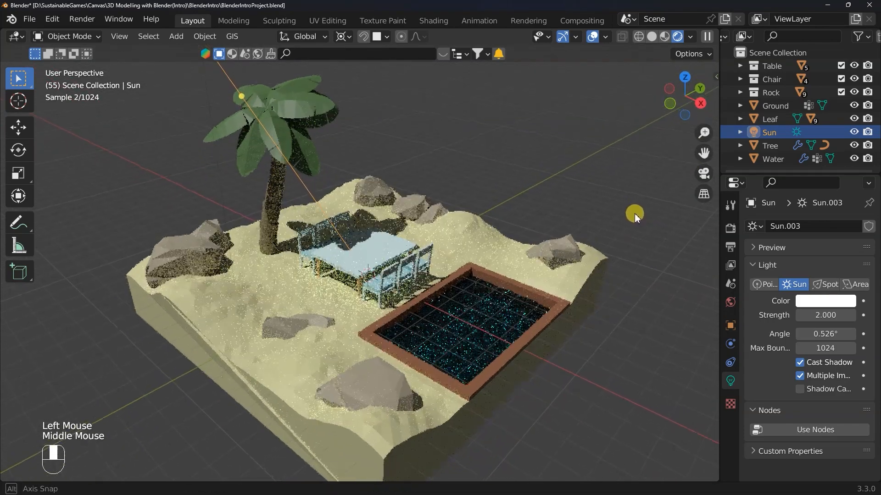
scroll(613, 228, down, 2)
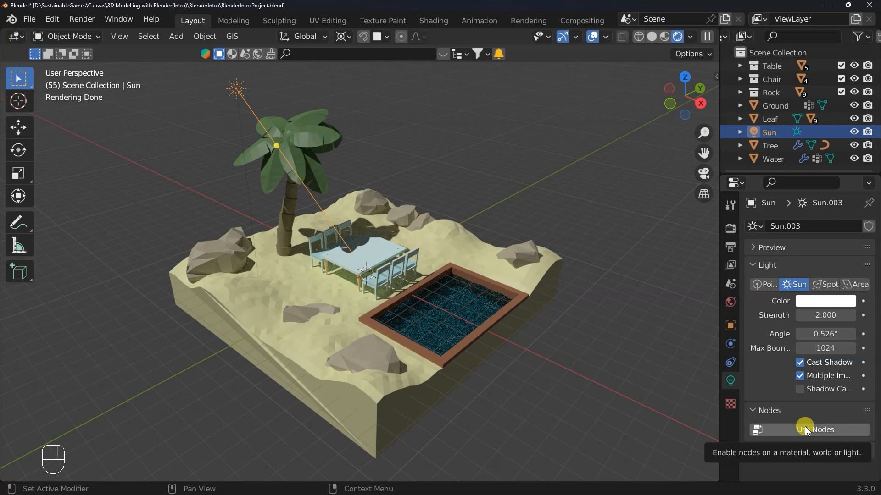
click(433, 21)
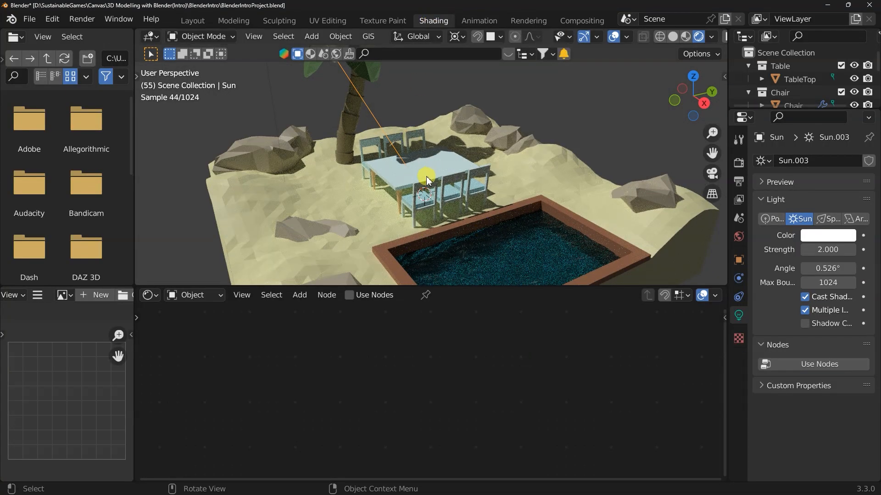
middle_drag(426, 179, 431, 208)
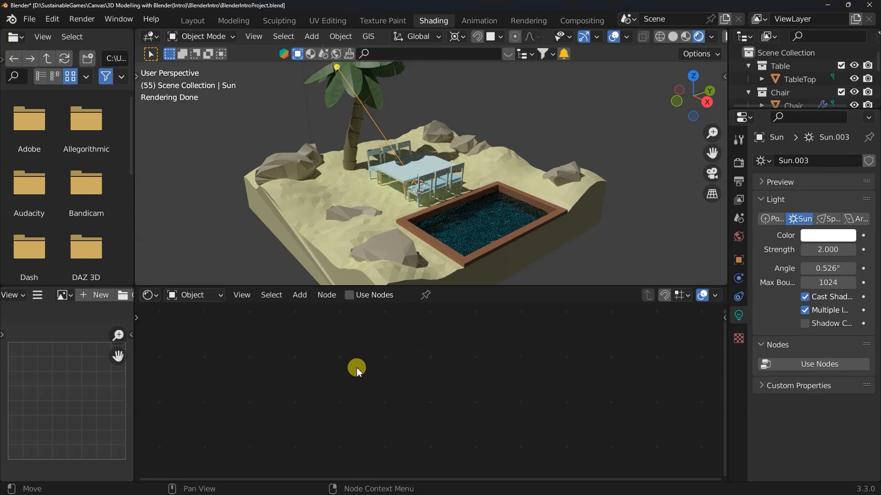
click(824, 364)
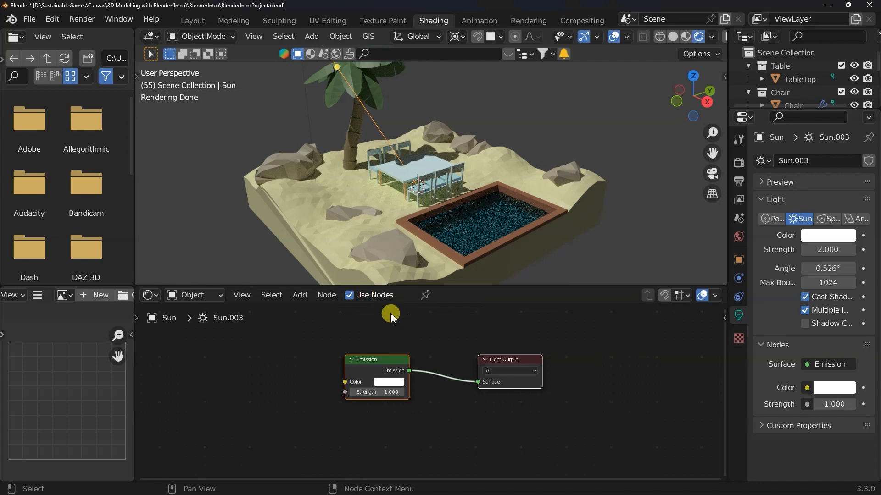
Rearrange the sun light's Emission and Light Output nodes so they sit close together
drag(381, 361, 425, 342)
click(390, 351)
click(478, 348)
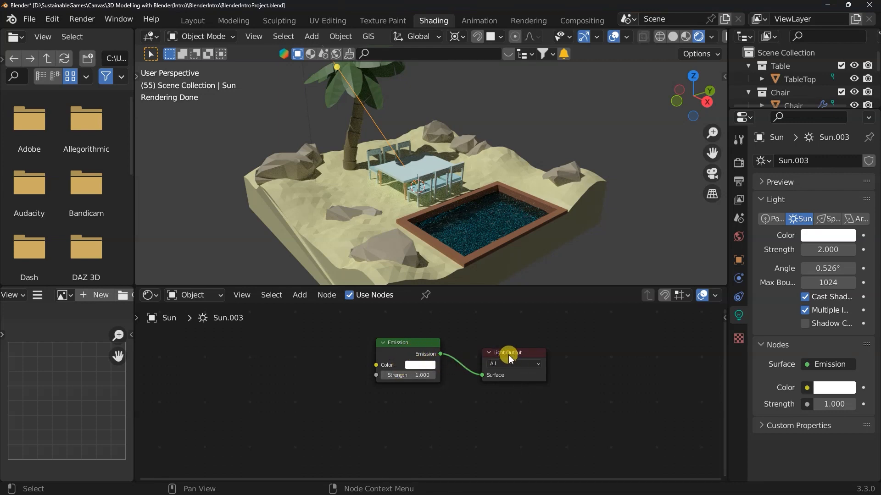
mouse_move(516, 356)
mouse_down()
mouse_move(492, 348)
mouse_move(500, 352)
mouse_up()
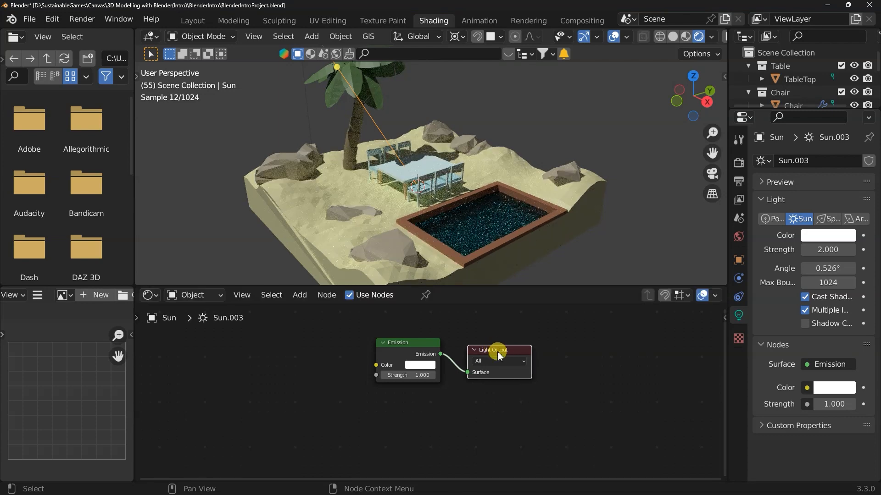
Give the Emission node a very pale, warm yellowish white color and set its strength to 1.2
click(421, 366)
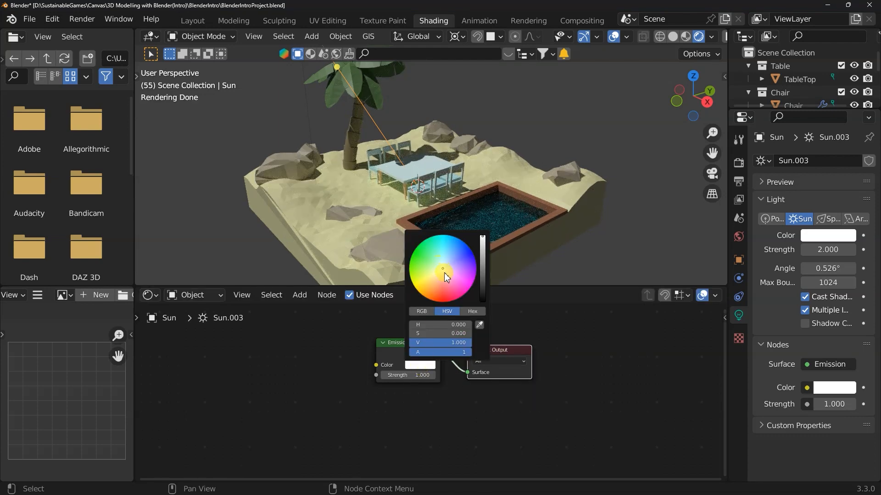
drag(442, 269, 441, 270)
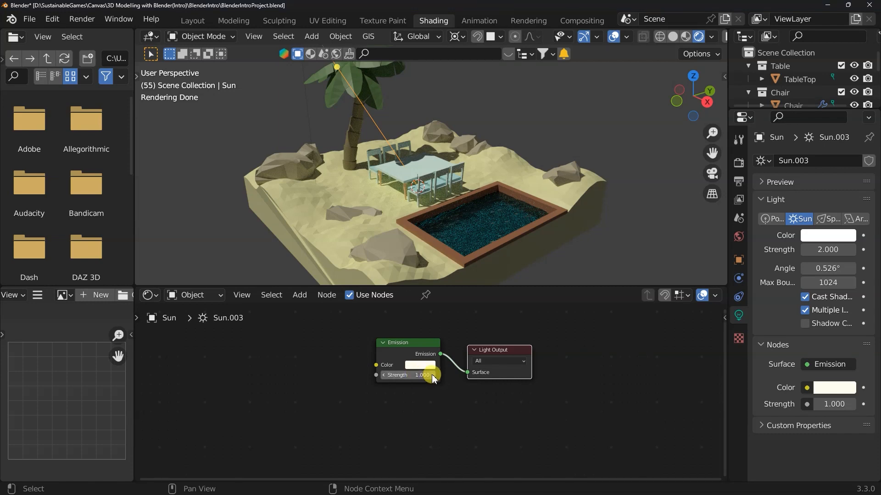
click(432, 375)
click(433, 375)
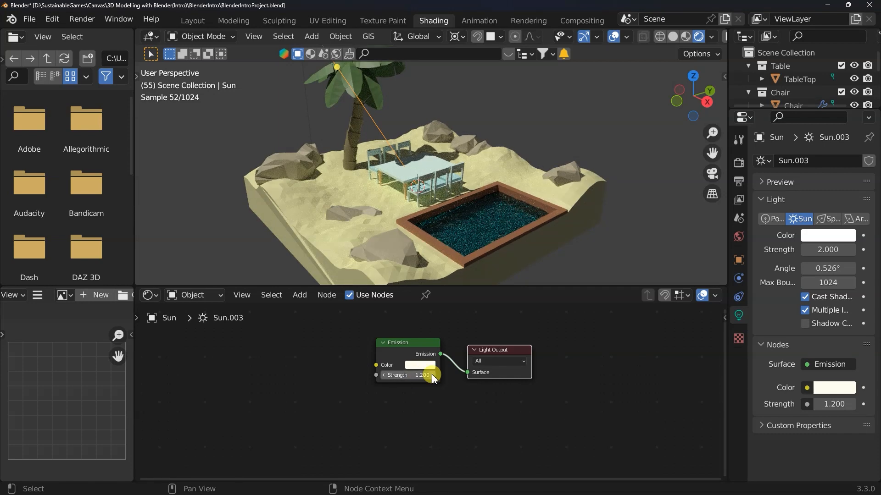
click(433, 375)
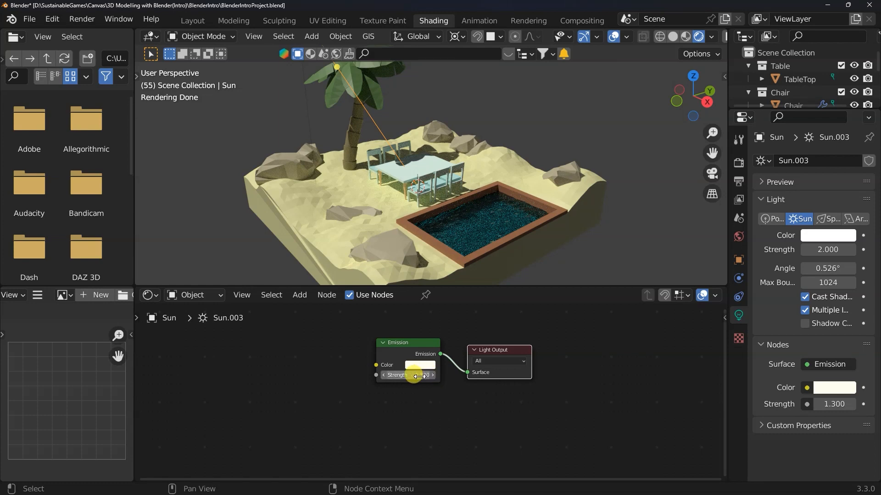
click(383, 376)
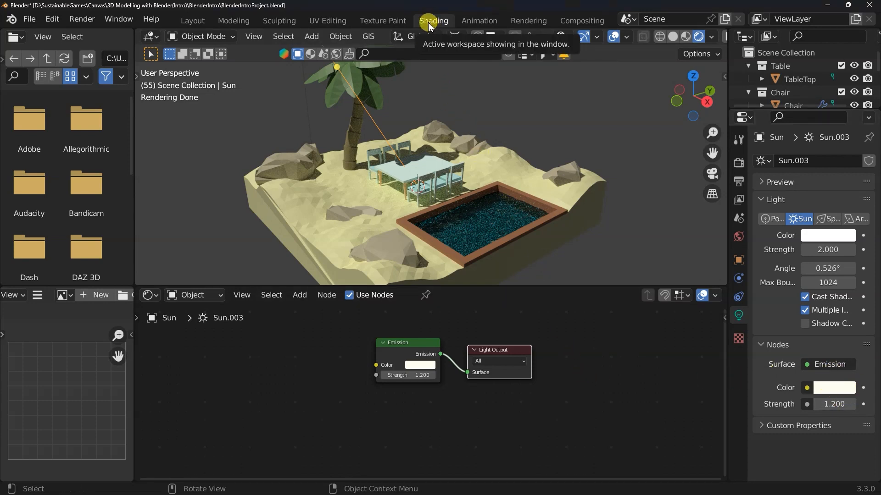
Return to the Layout workspace and set the sun light's emission strength to 1.0
click(191, 22)
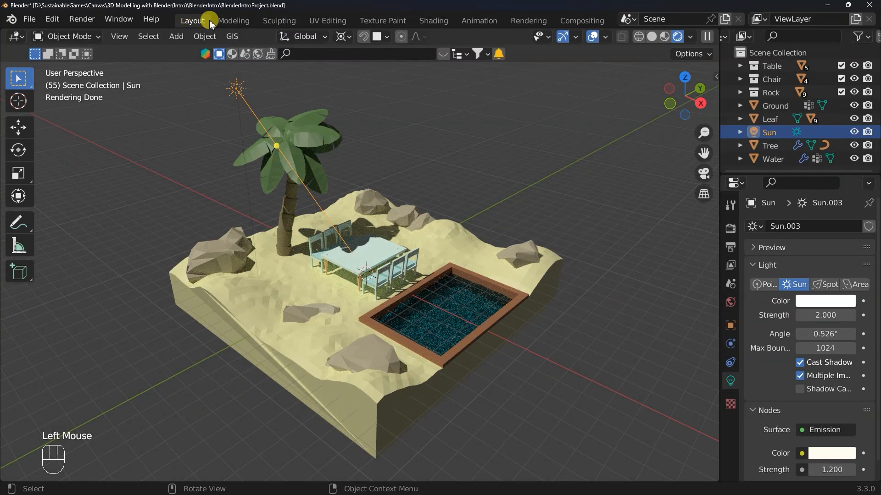
scroll(851, 435, down, 2)
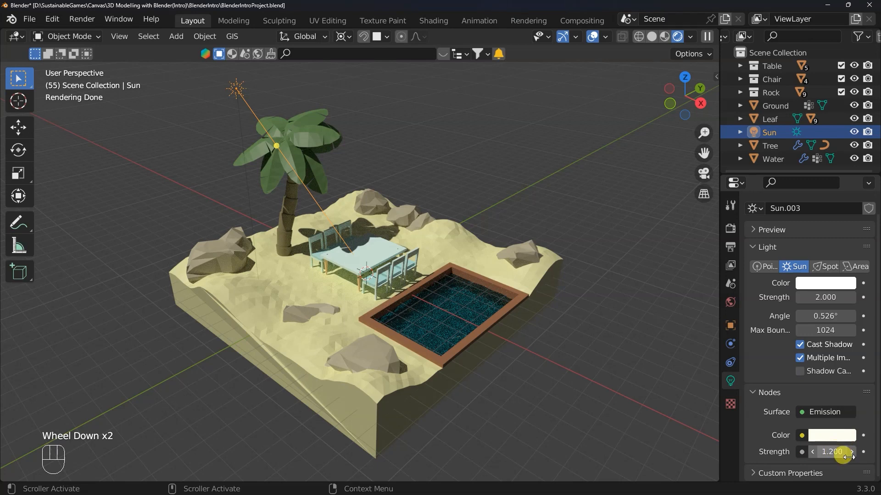
double_click(812, 452)
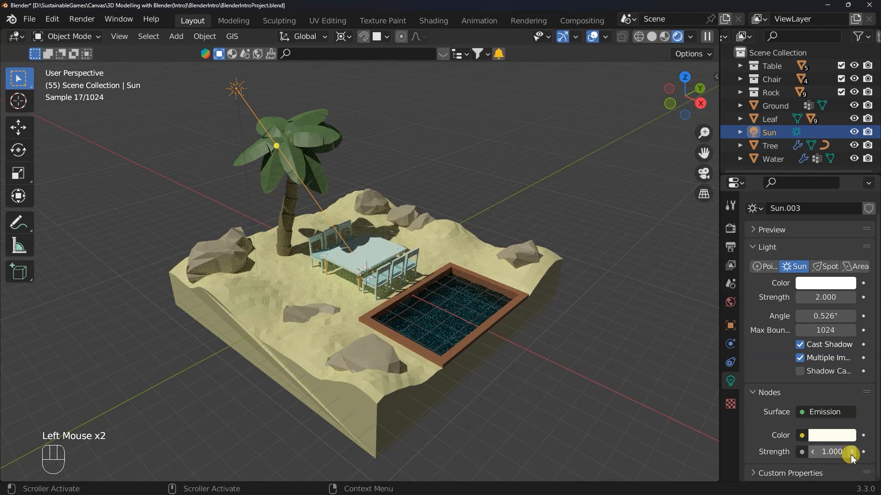